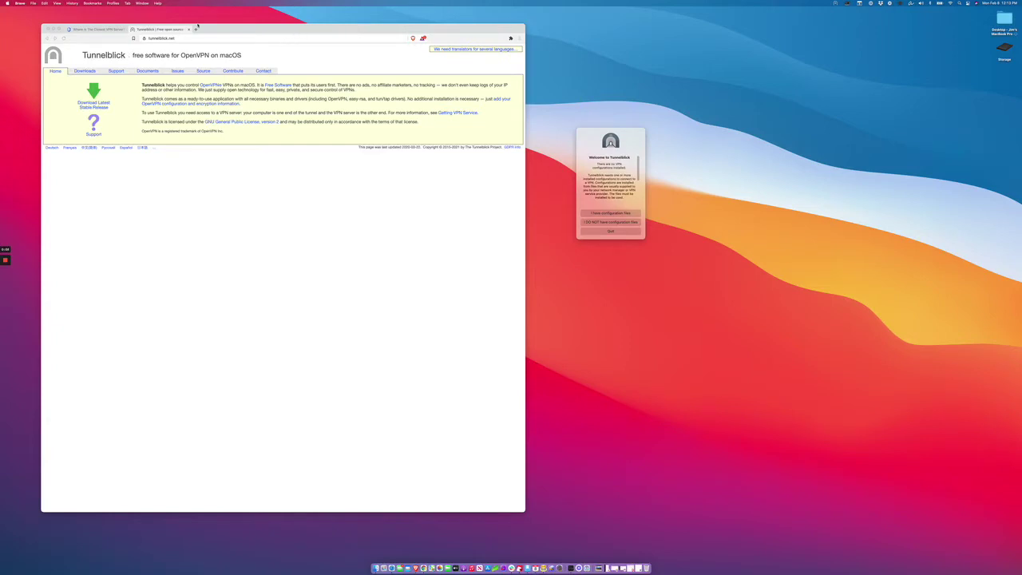
Bring Brave forward, move the Tunnelblick welcome window aside, and switch to the GhostPath servers tab.
left_click(191, 37)
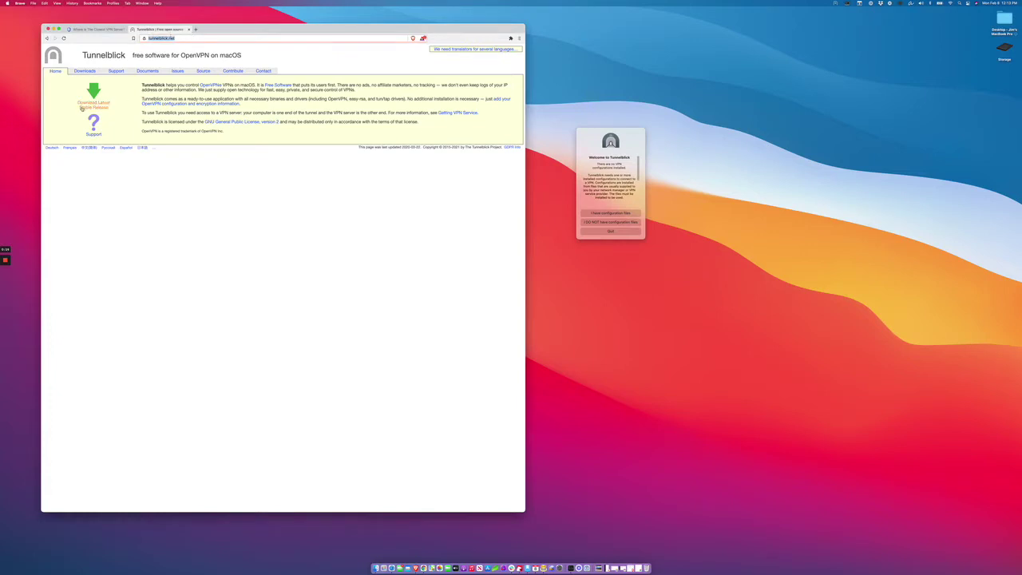
left_click_drag(625, 141, 655, 134)
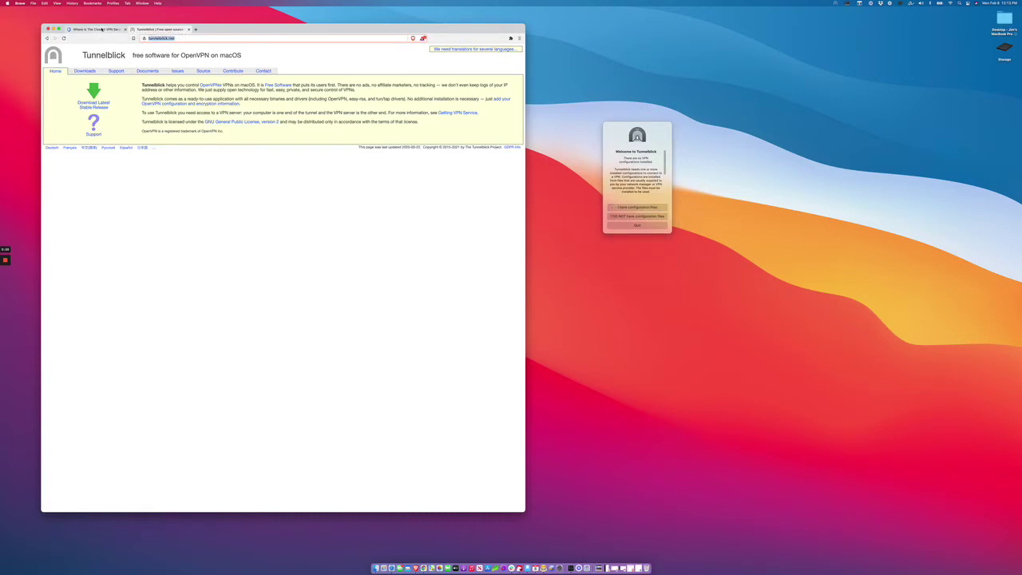
left_click(102, 29)
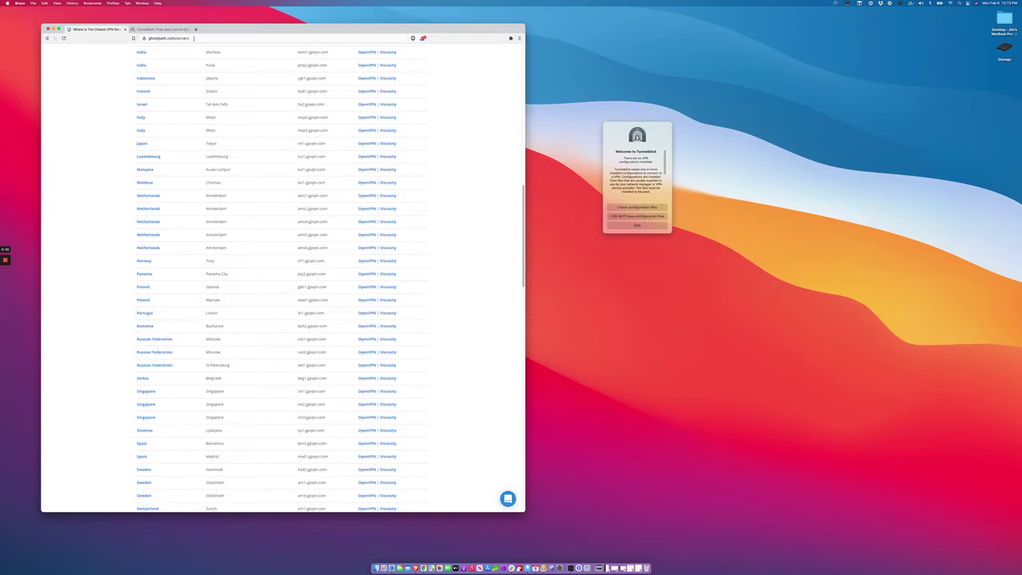
Scroll GhostPath's server list to the United Kingdom London rows.
scroll(477, 234, "up", 5)
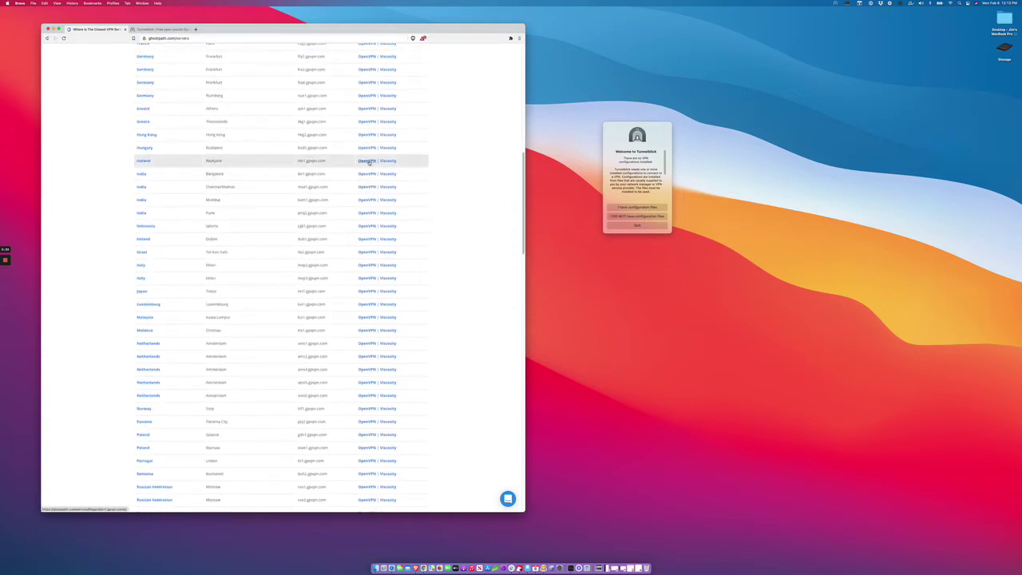
scroll(439, 193, "up", 10)
scroll(440, 194, "down", 10)
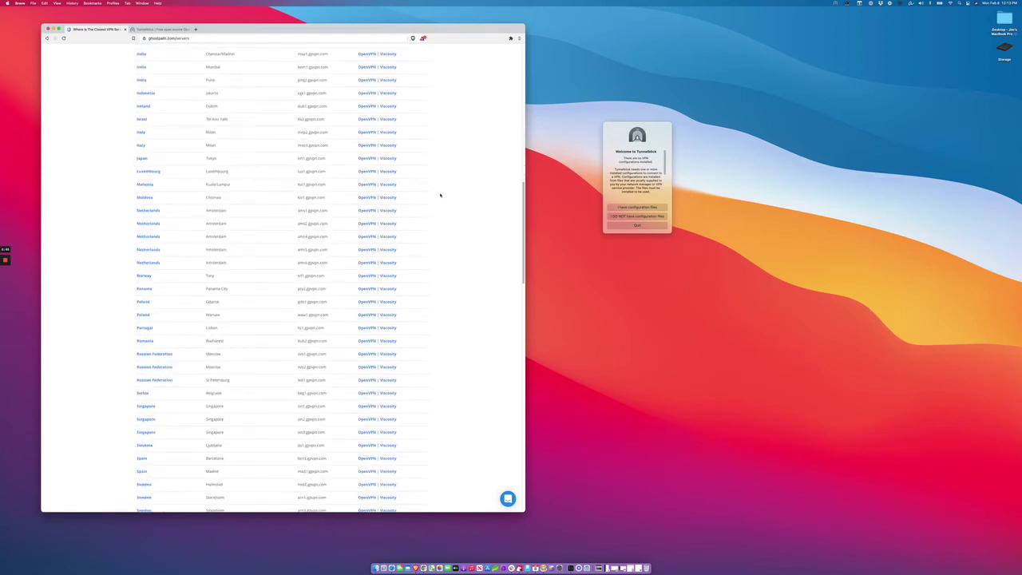
scroll(440, 194, "down", 5)
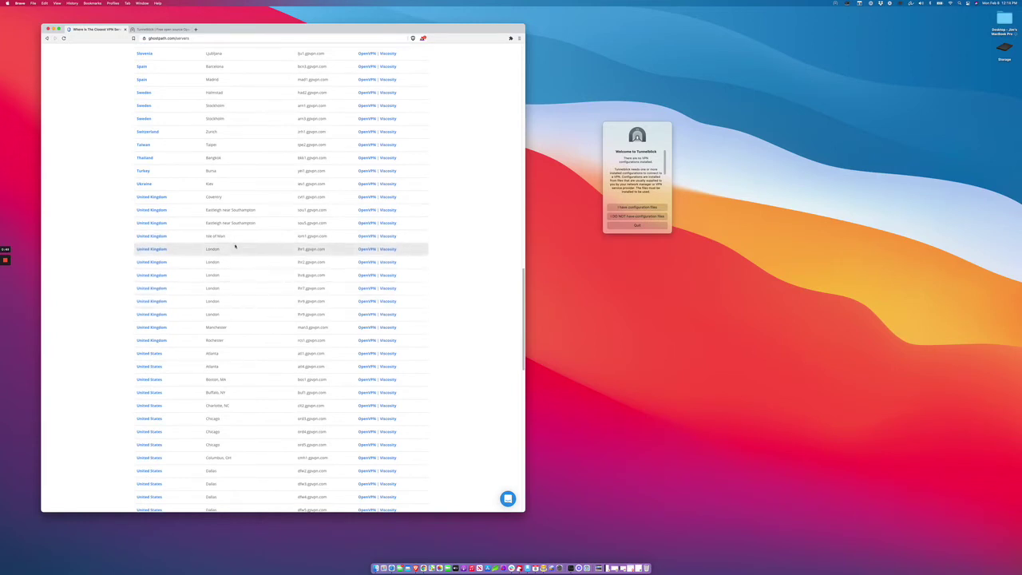
Save the first London server's OpenVPN file to Desktop — iCloud.
left_click(369, 250)
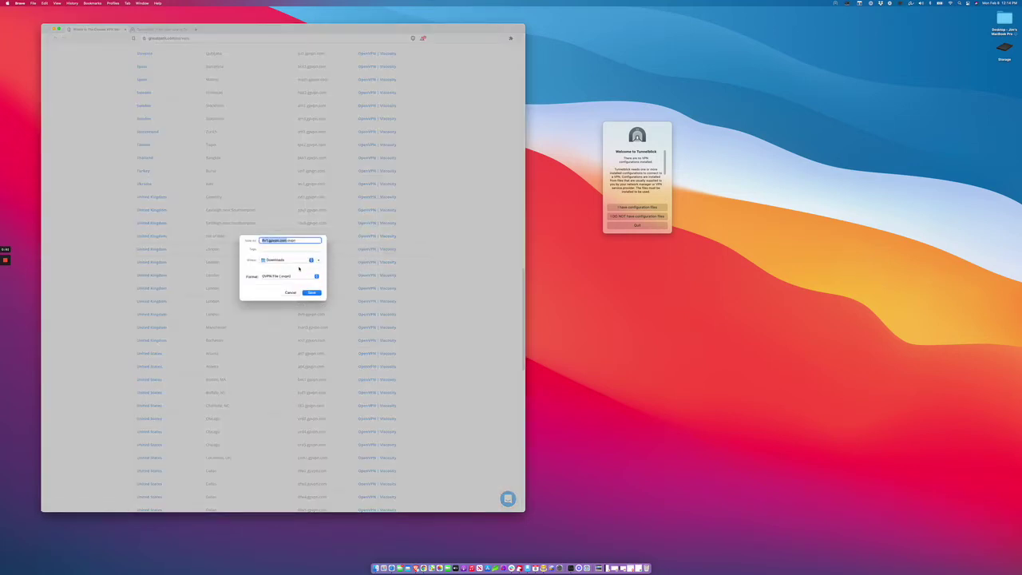
left_click(300, 261)
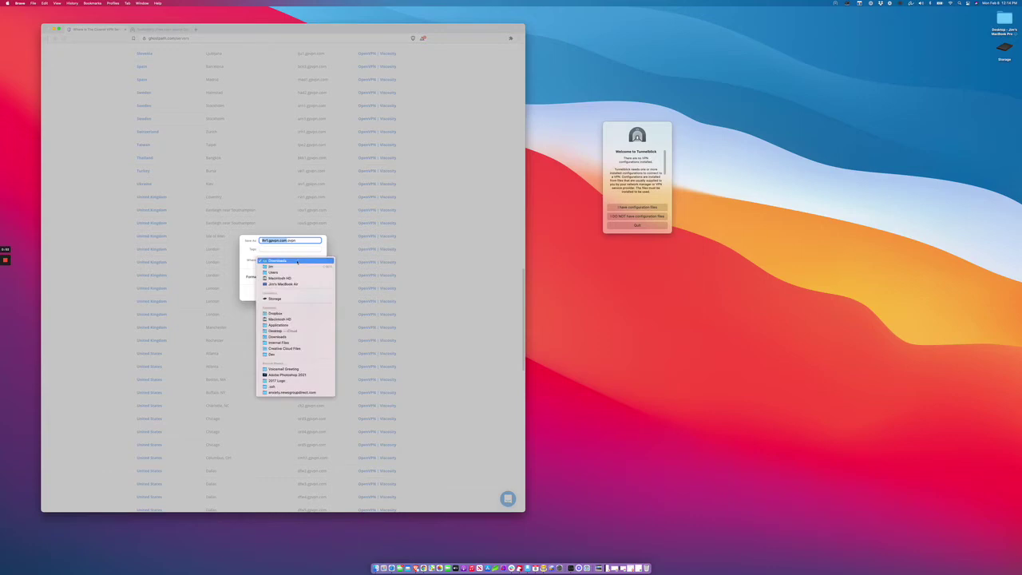
left_click(305, 332)
left_click(313, 293)
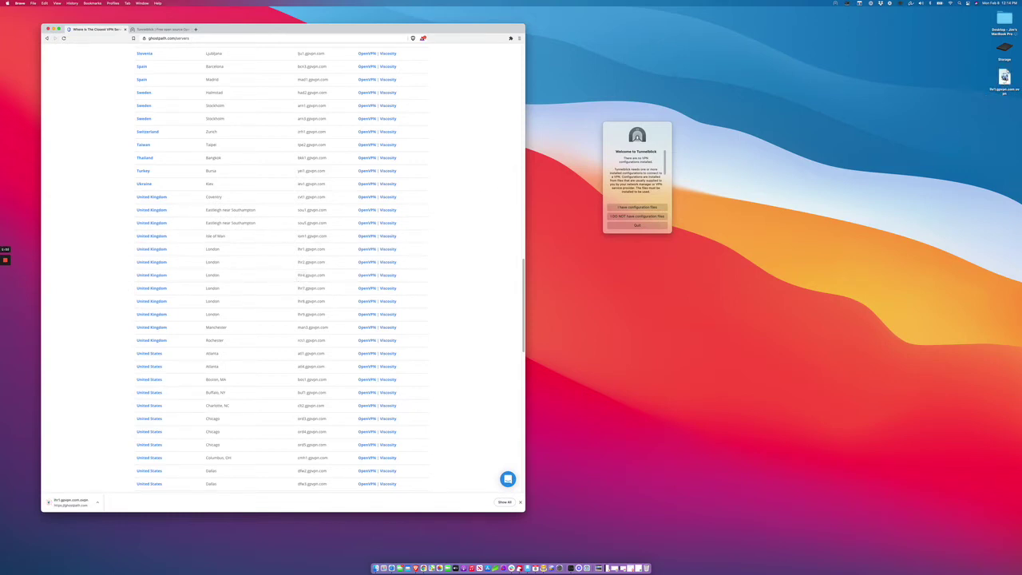
Drop the London .ovpn file on Tunnelblick's welcome window and dismiss the Add a Configuration instructions.
left_click(1005, 76)
left_click_drag(1004, 76, 633, 209)
left_click(633, 209)
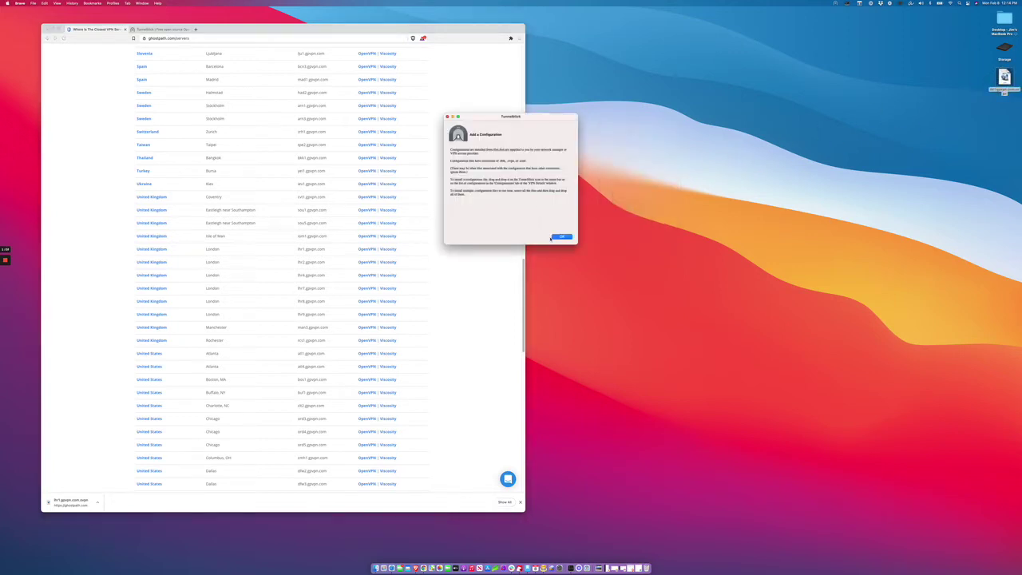
left_click(561, 236)
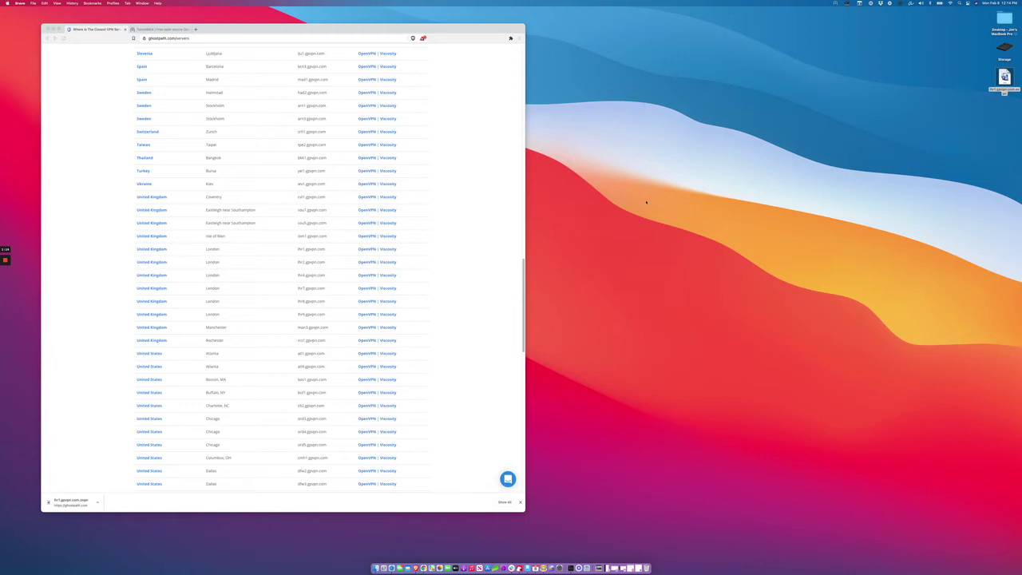
Add the .ovpn file via the VPN Details window, then drop it on the menu-bar icon.
left_click(836, 4)
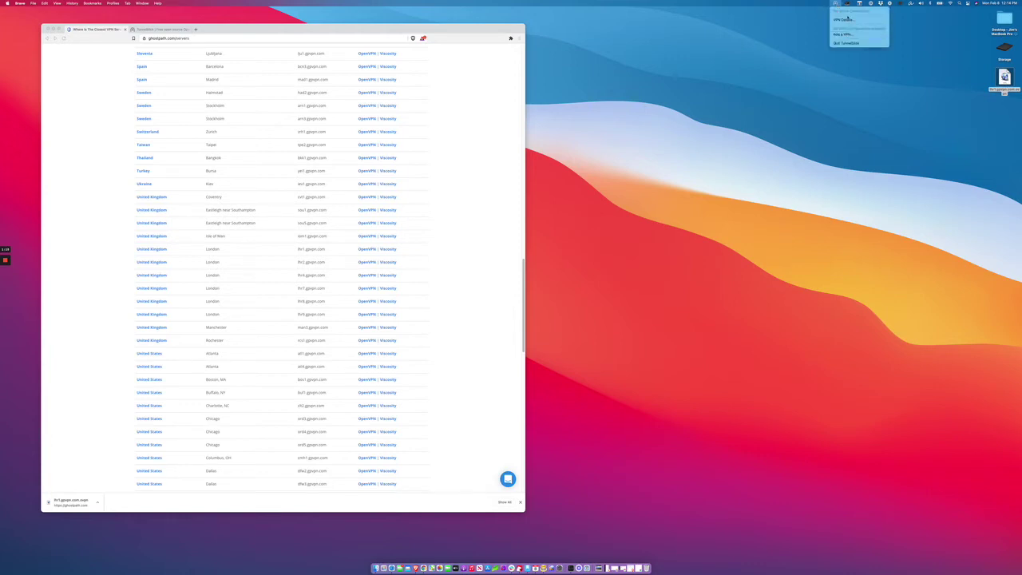
left_click(848, 20)
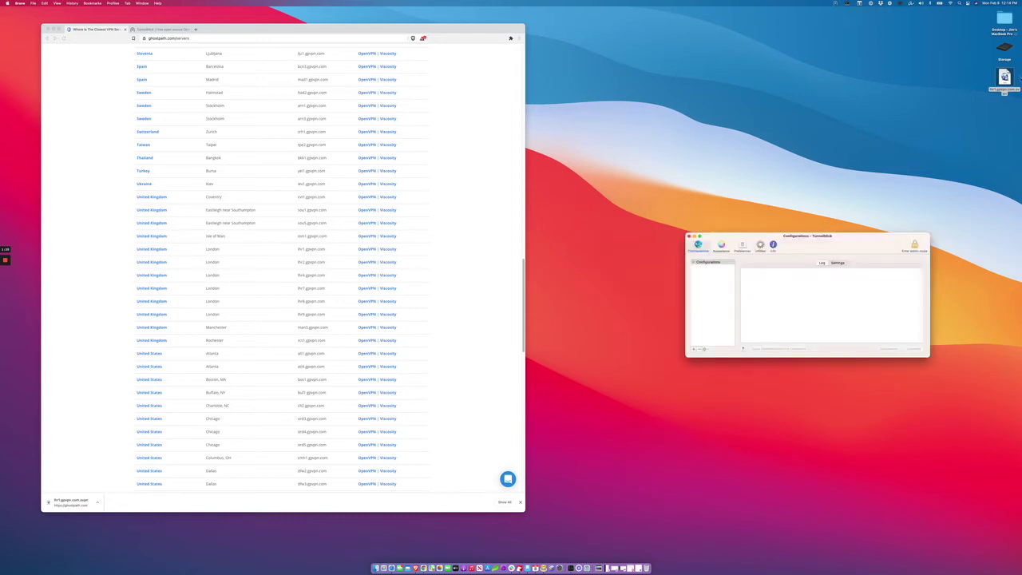
left_click_drag(972, 121, 830, 311)
left_click(693, 349)
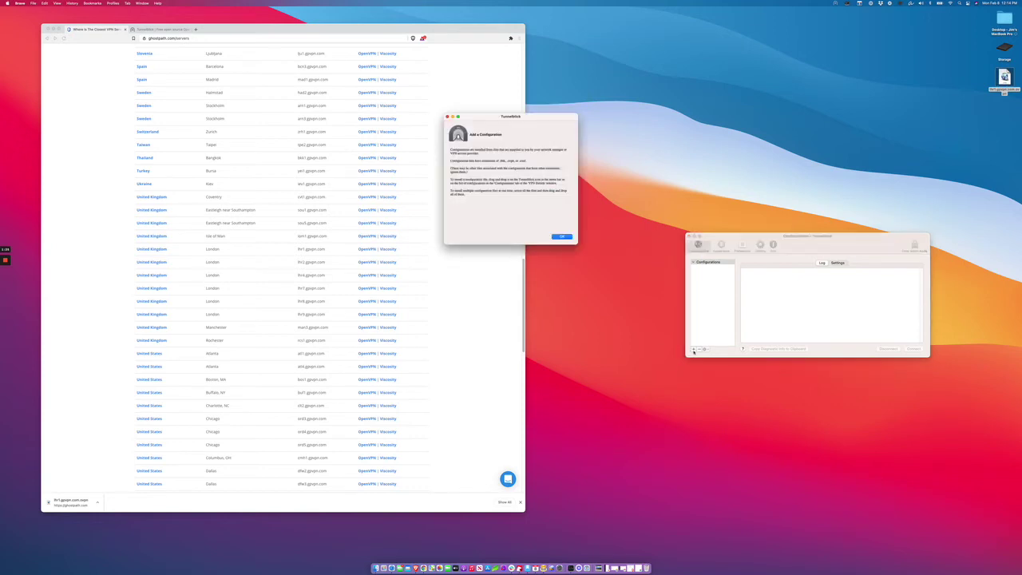
left_click(561, 237)
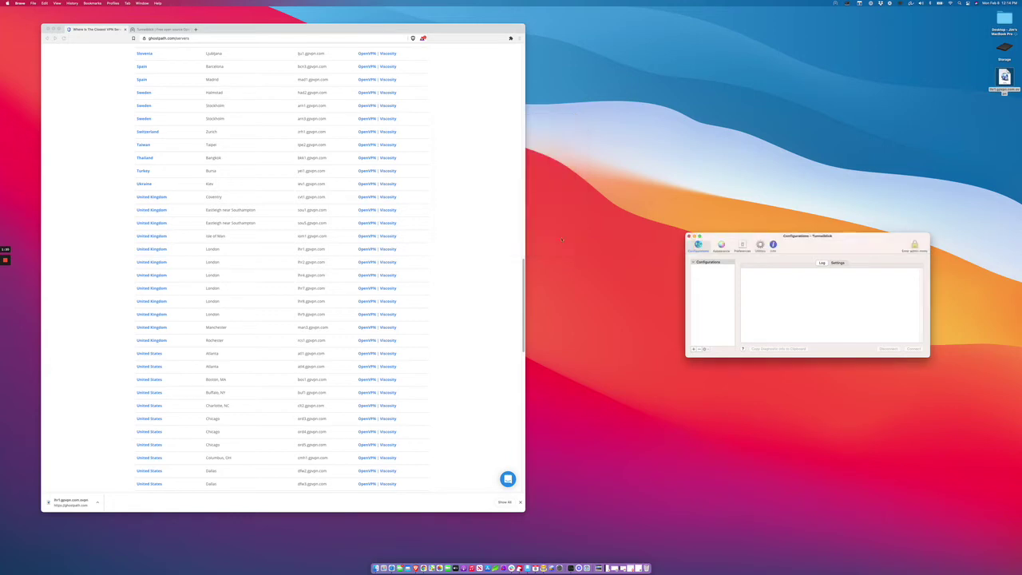
left_click_drag(1004, 77, 838, 7)
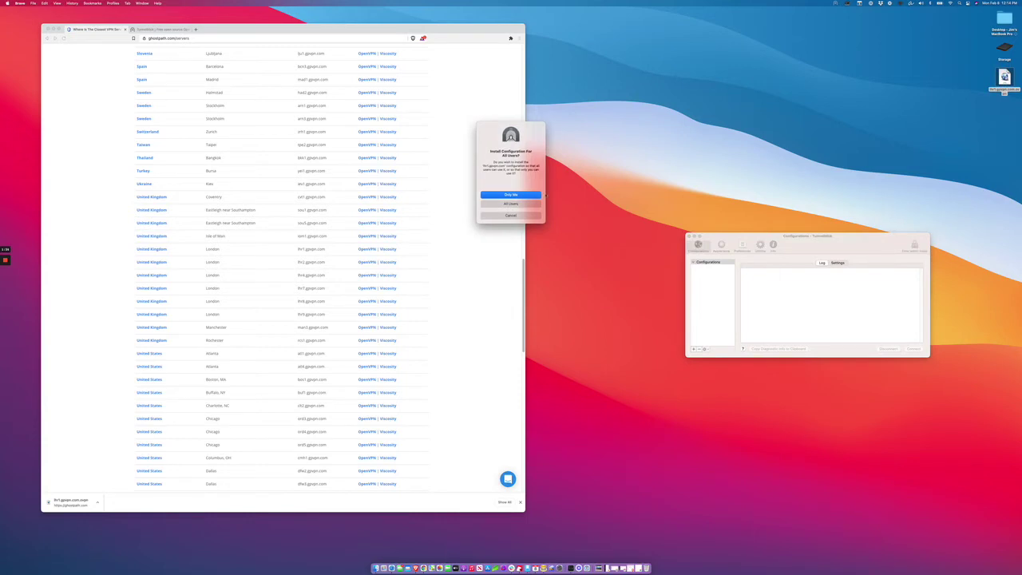
Install the London configuration for All Users with the admin password, and select it in the list.
left_click(512, 203)
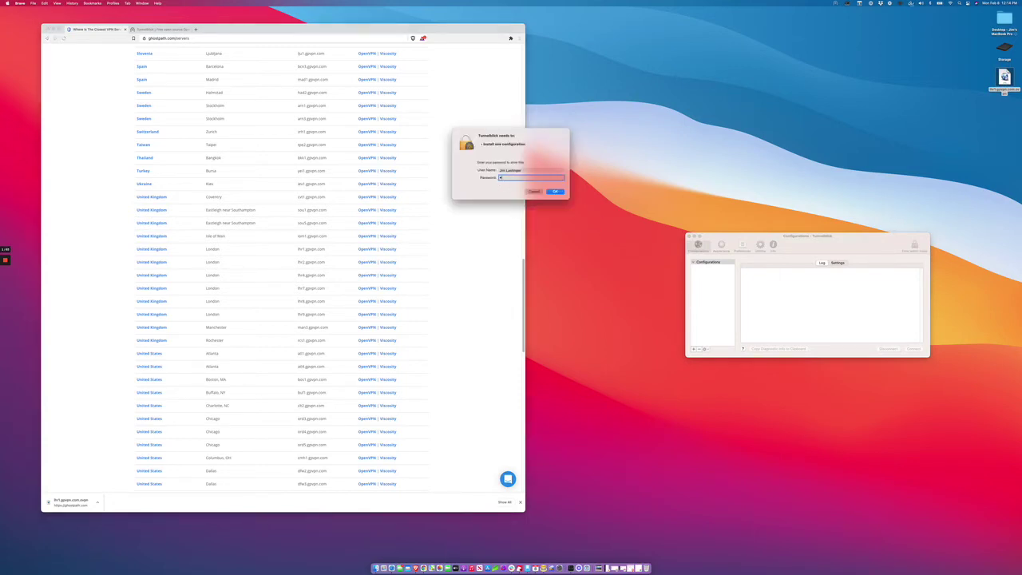
key("Return")
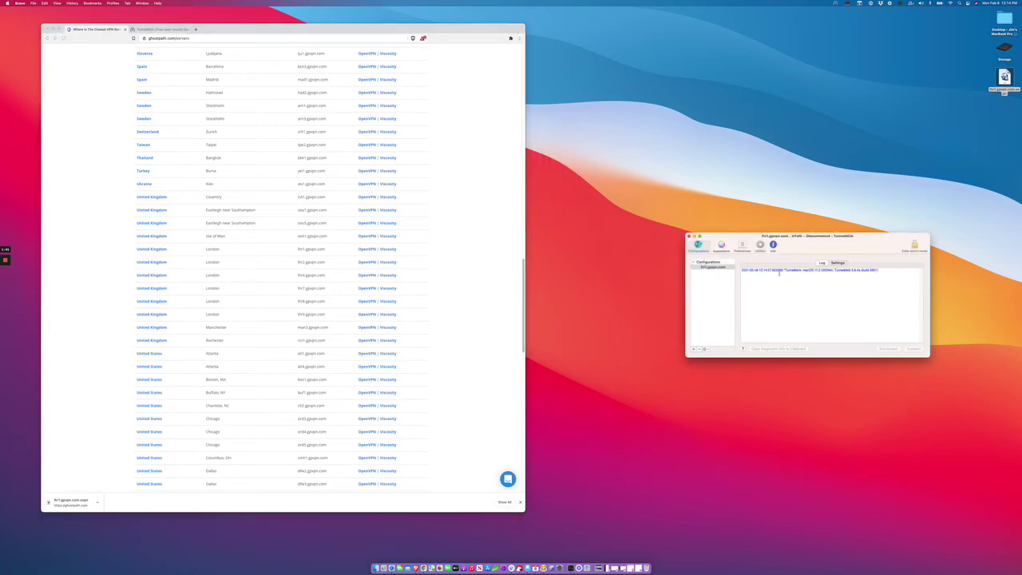
left_click(702, 268)
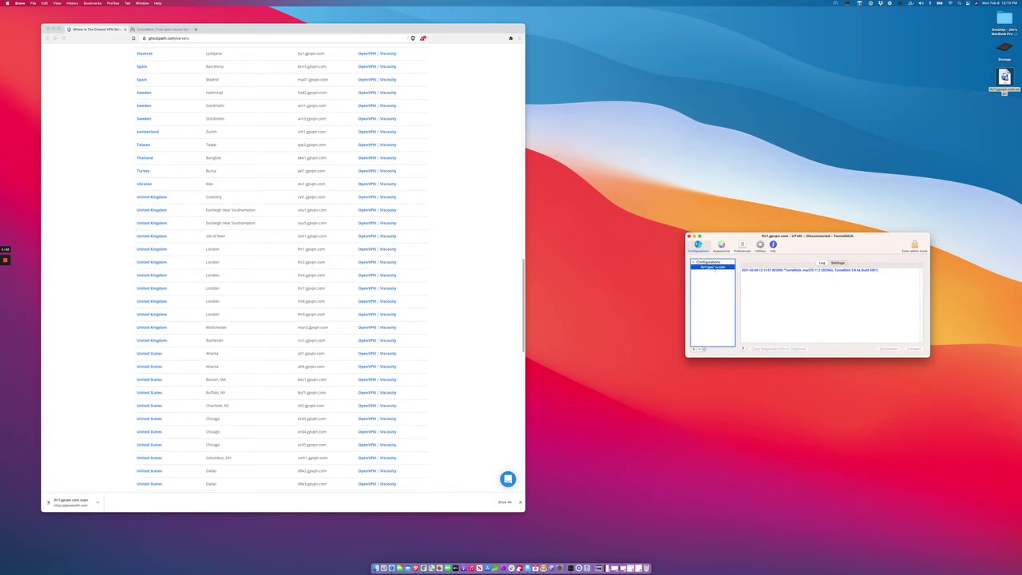
left_click(835, 3)
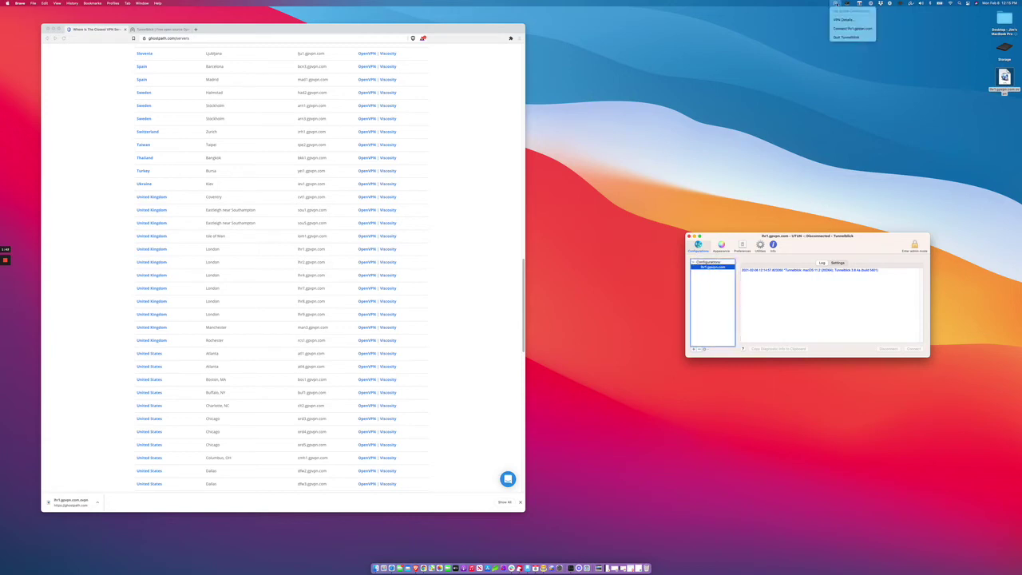
Connect to the London configuration, entering the GhostPath account username and password.
left_click(849, 28)
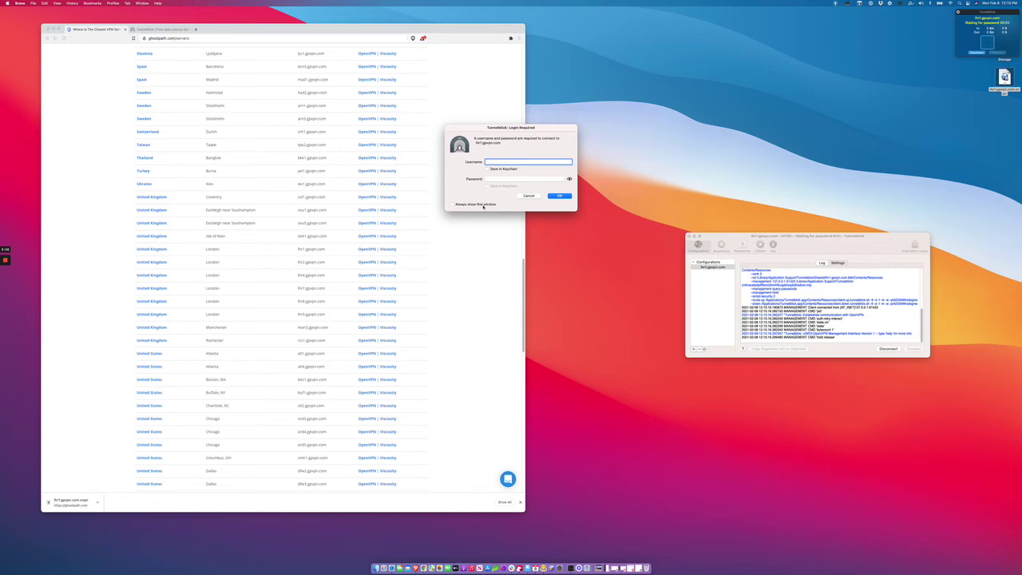
mouse_move(5, 259)
left_click(6, 281)
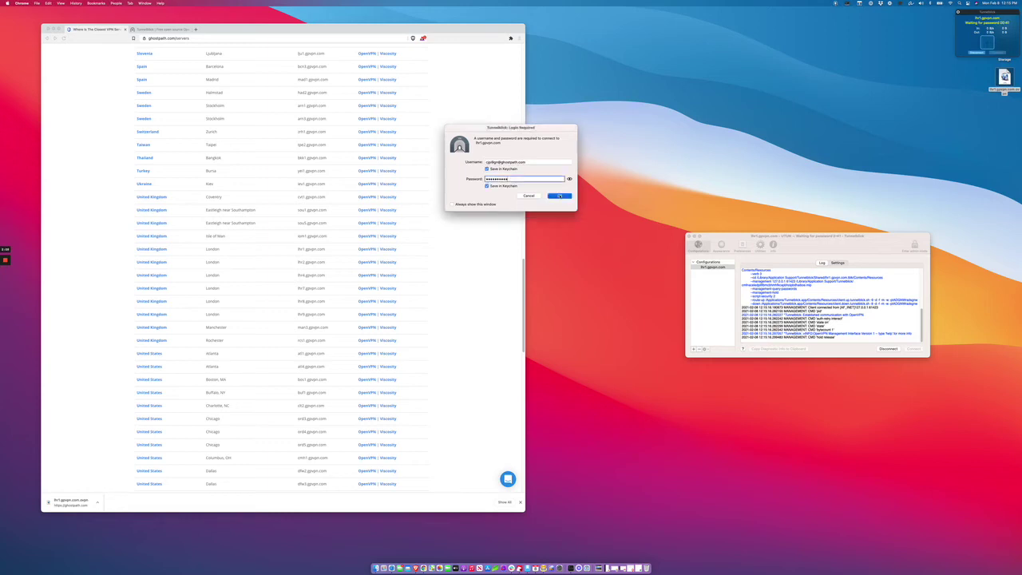
left_click(559, 196)
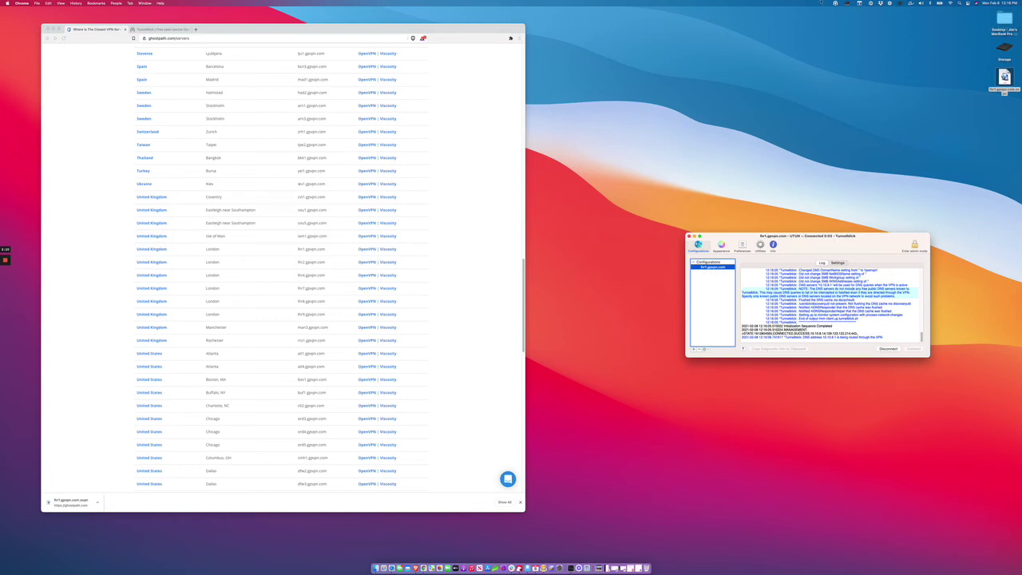
Confirm the connection in Tunnelblick's menu and return to the browser page.
left_click(835, 3)
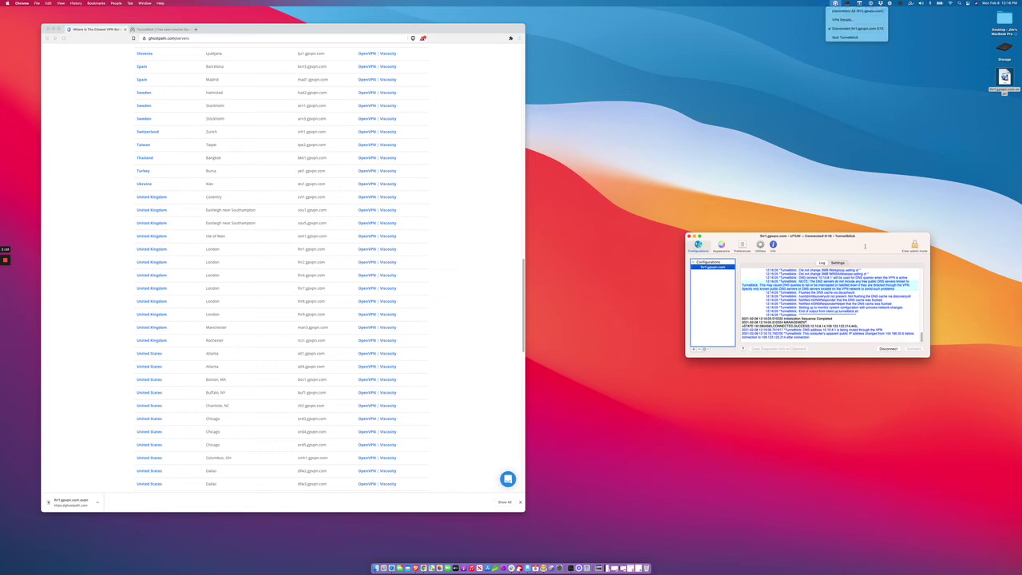
left_click(460, 105)
scroll(384, 340, "down", 15)
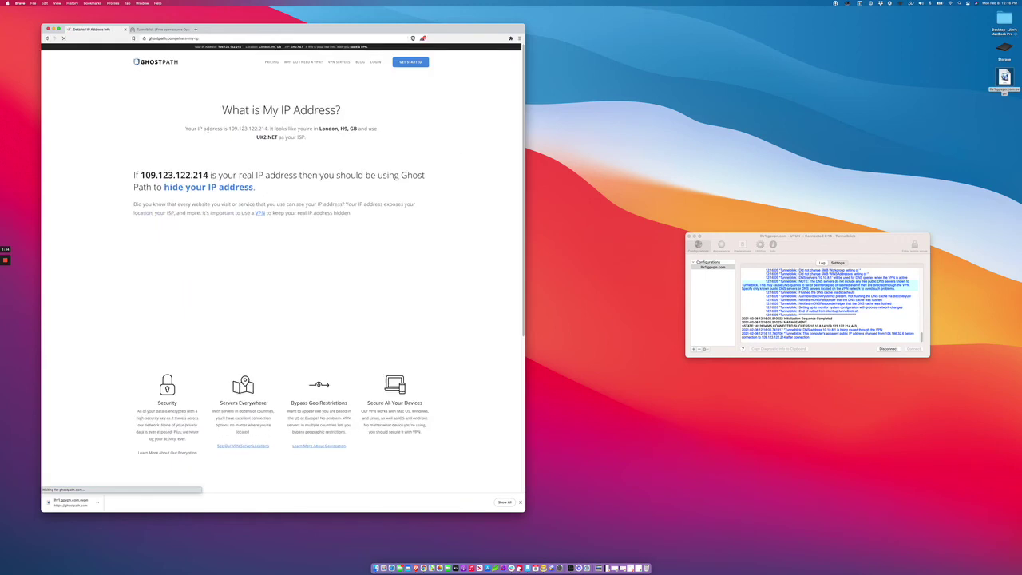
Verify the IP page shows London, GB, then close the VPN Details window.
left_click_drag(206, 131, 344, 136)
left_click(348, 136)
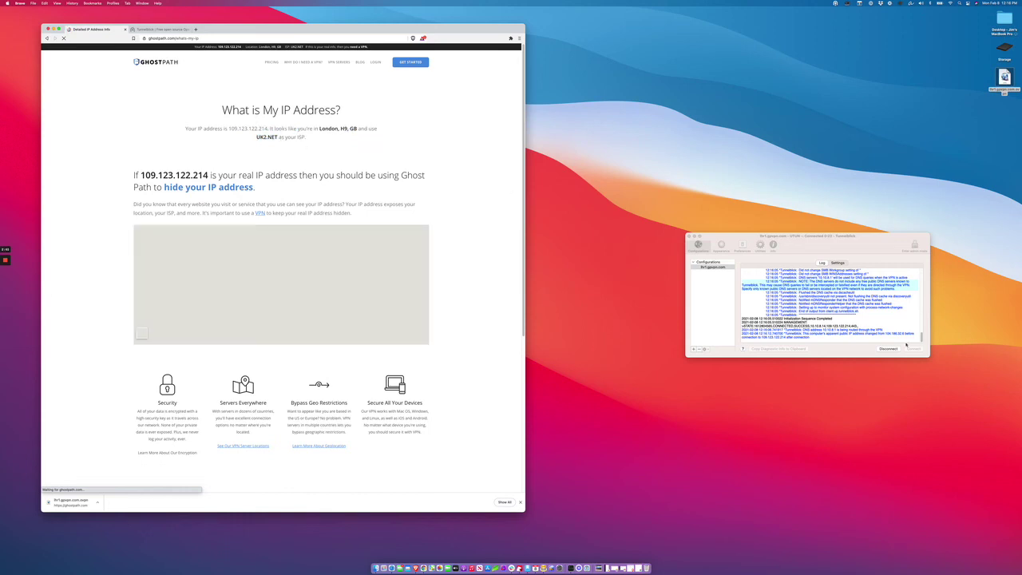
left_click(881, 349)
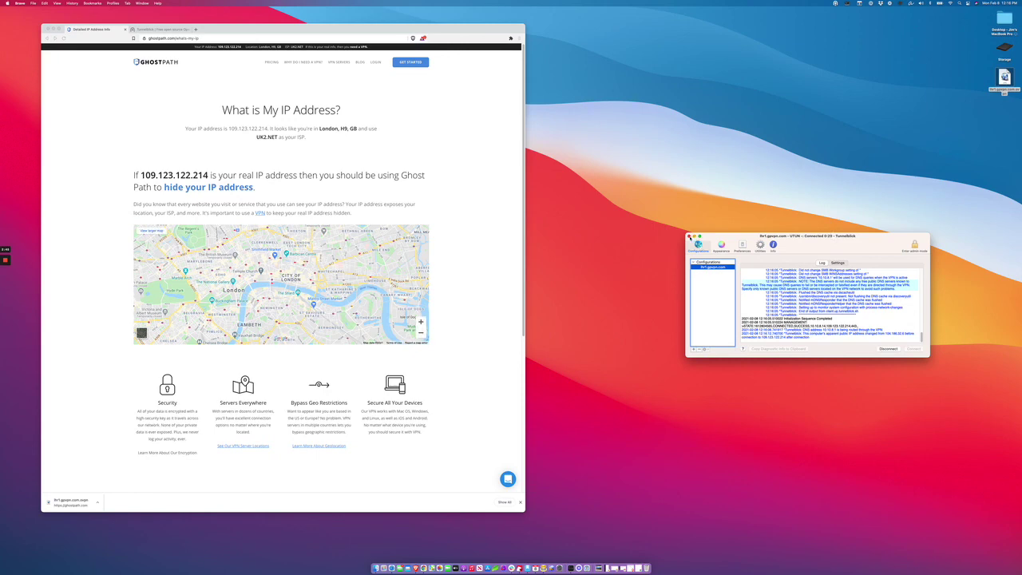
left_click(688, 236)
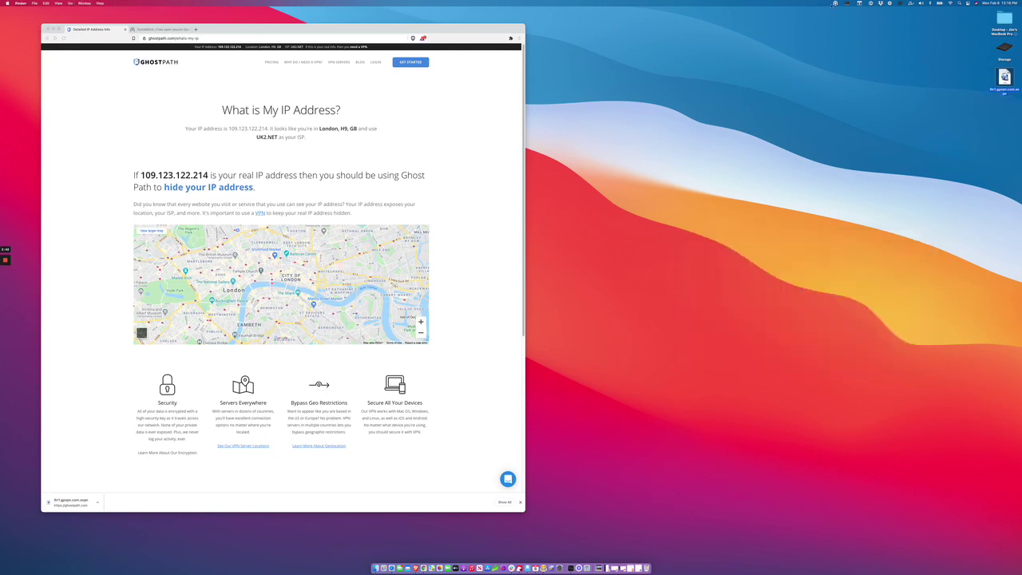
left_click(835, 3)
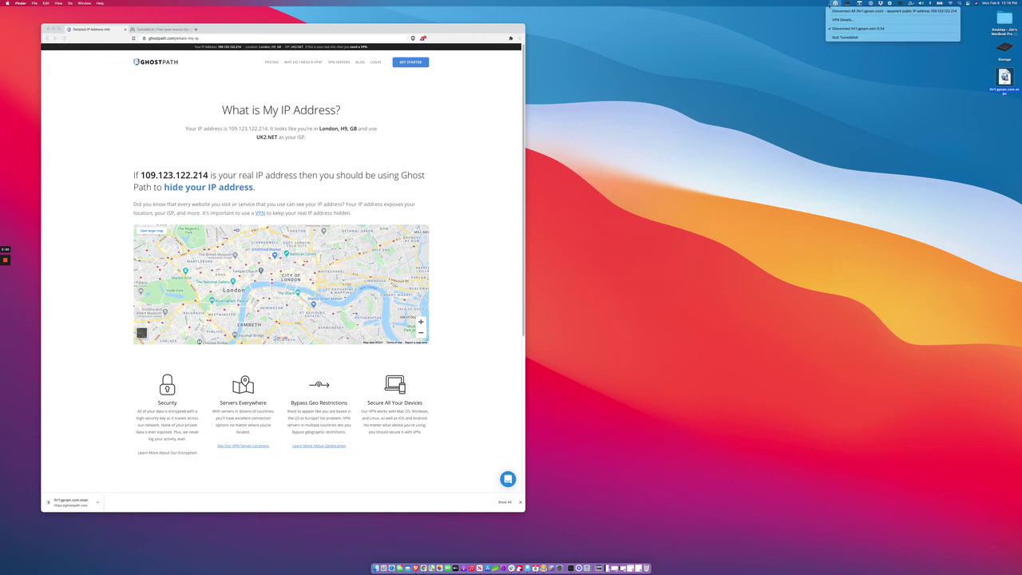